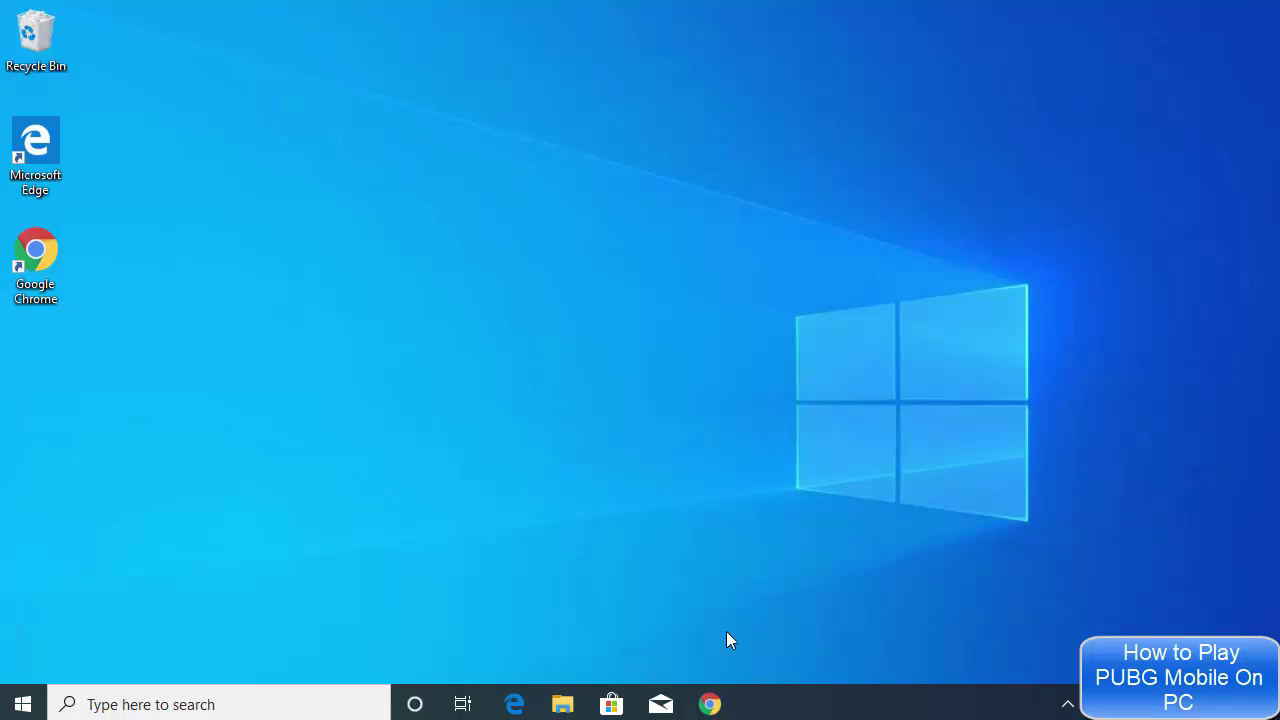
# Step: Find the gameloop.fun PUBG Mobile page through a Google Chrome search for gameloop and download the English version's installer
pyautogui.click(716, 704)
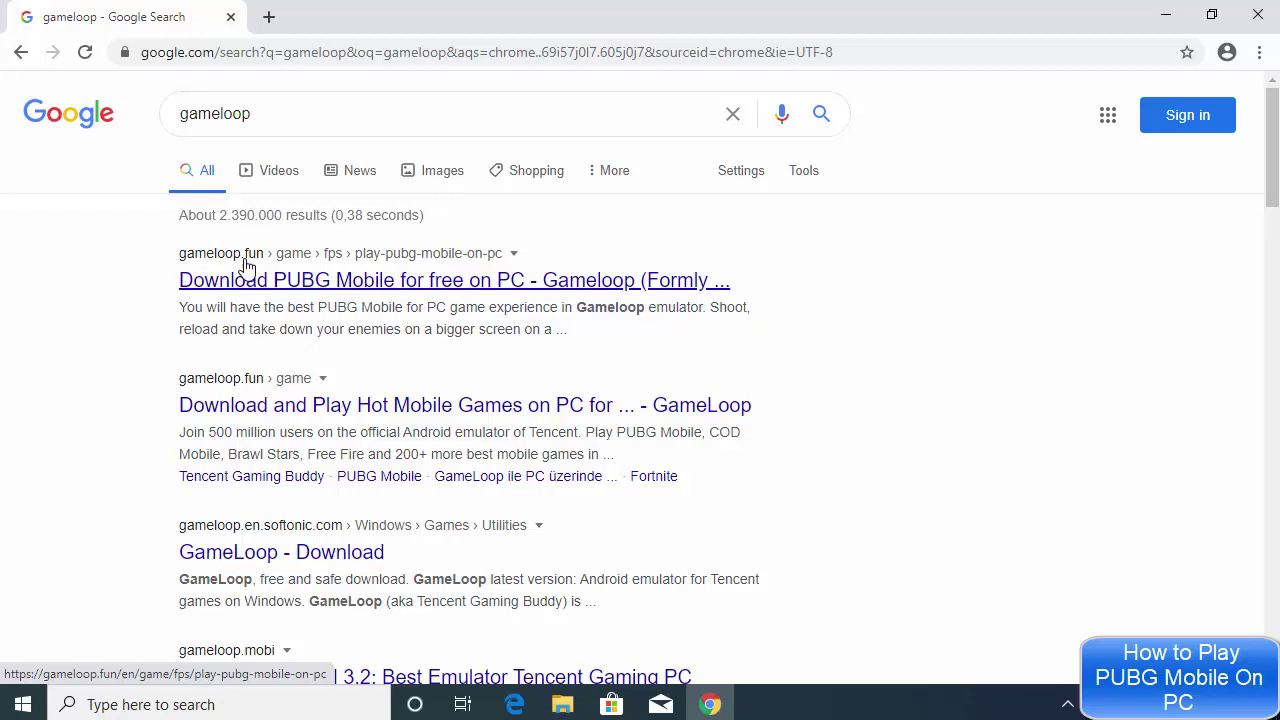
pyautogui.click(338, 285)
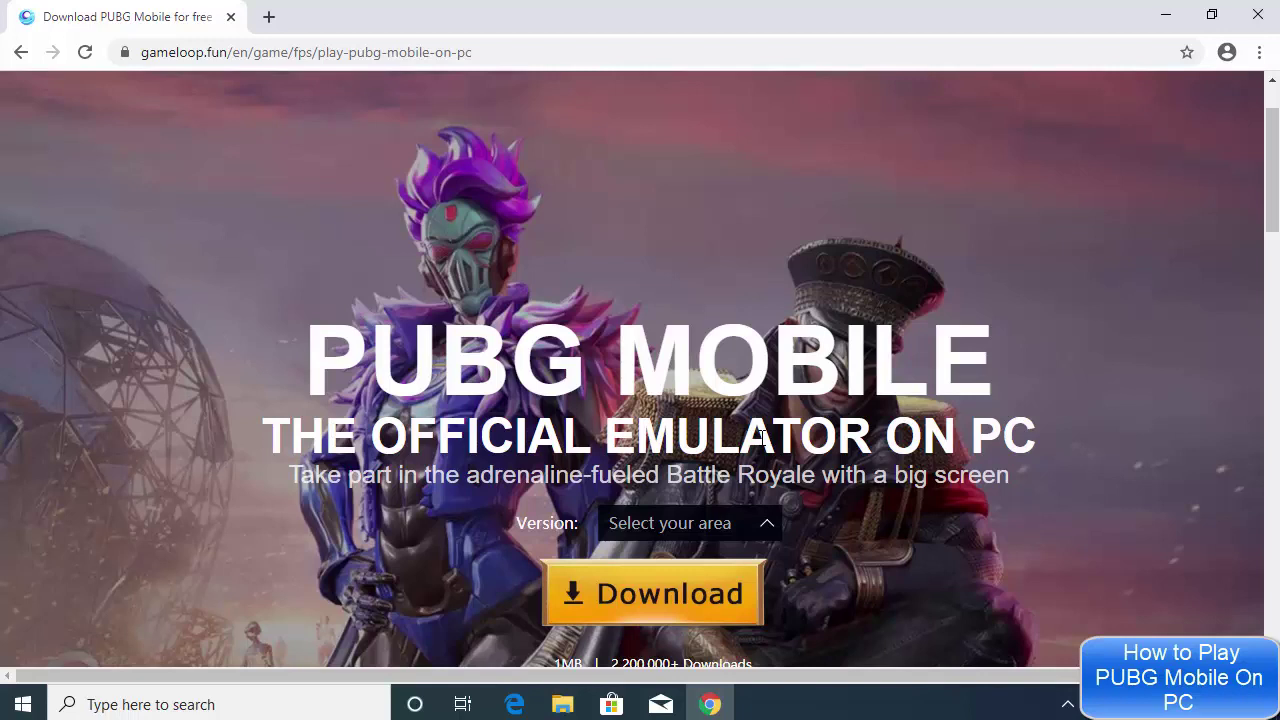
pyautogui.scroll(-1, 691, 325)
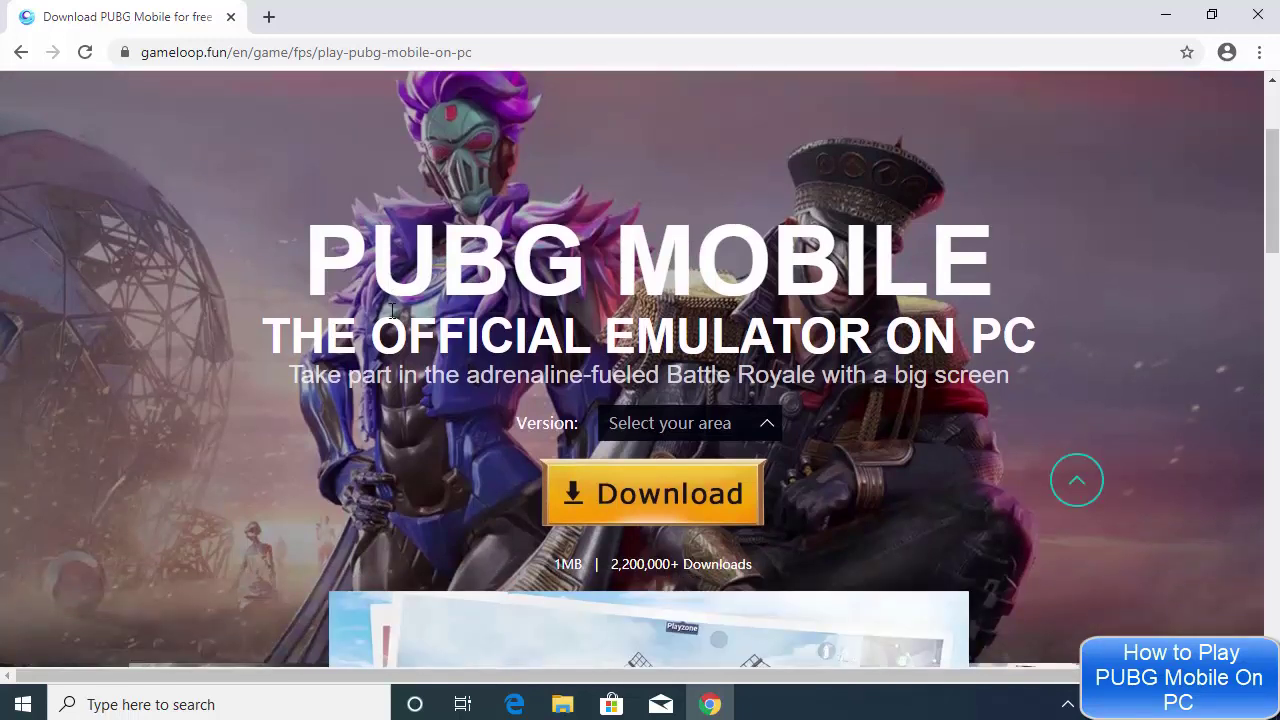
pyautogui.scroll(-1, 550, 295)
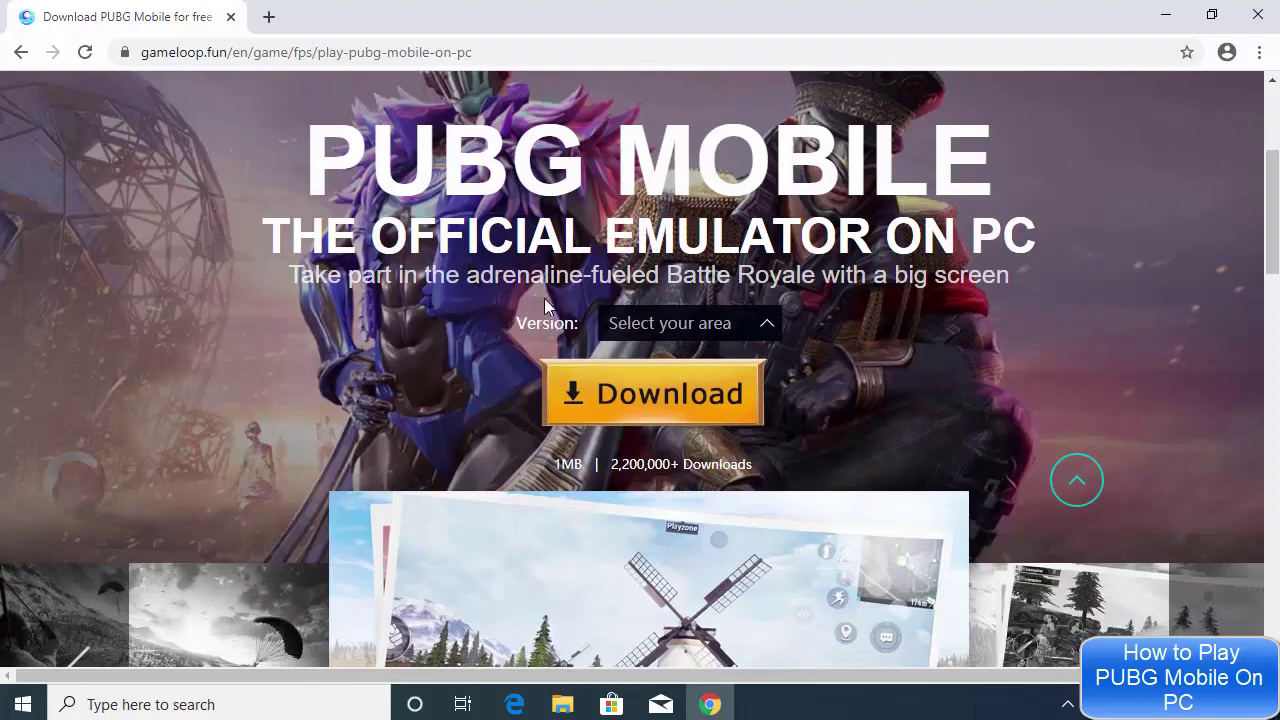
pyautogui.click(648, 330)
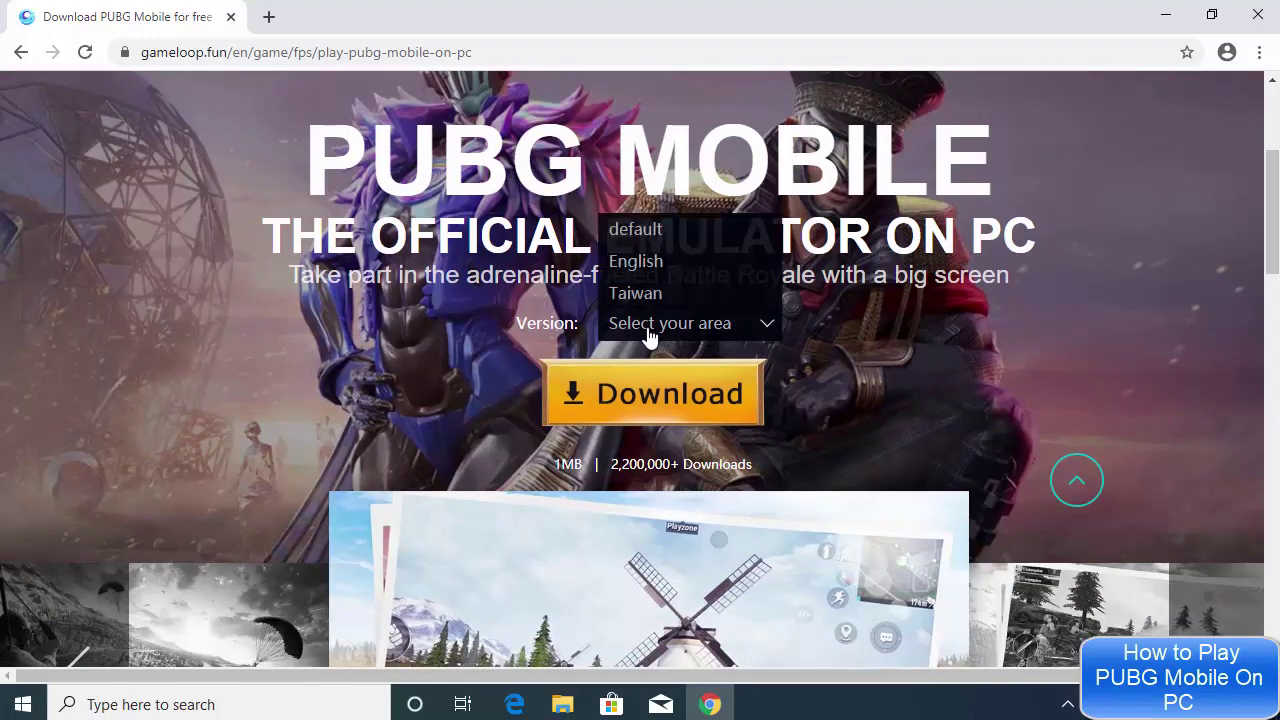
pyautogui.click(634, 265)
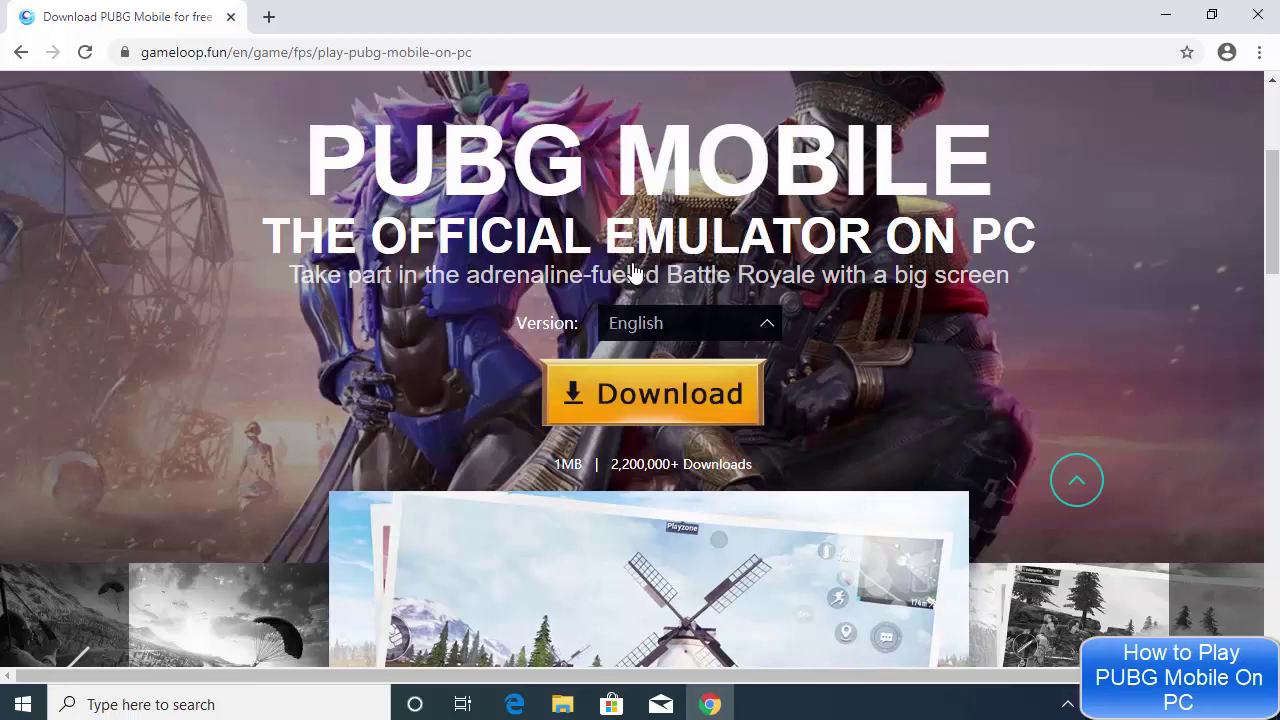
pyautogui.click(624, 405)
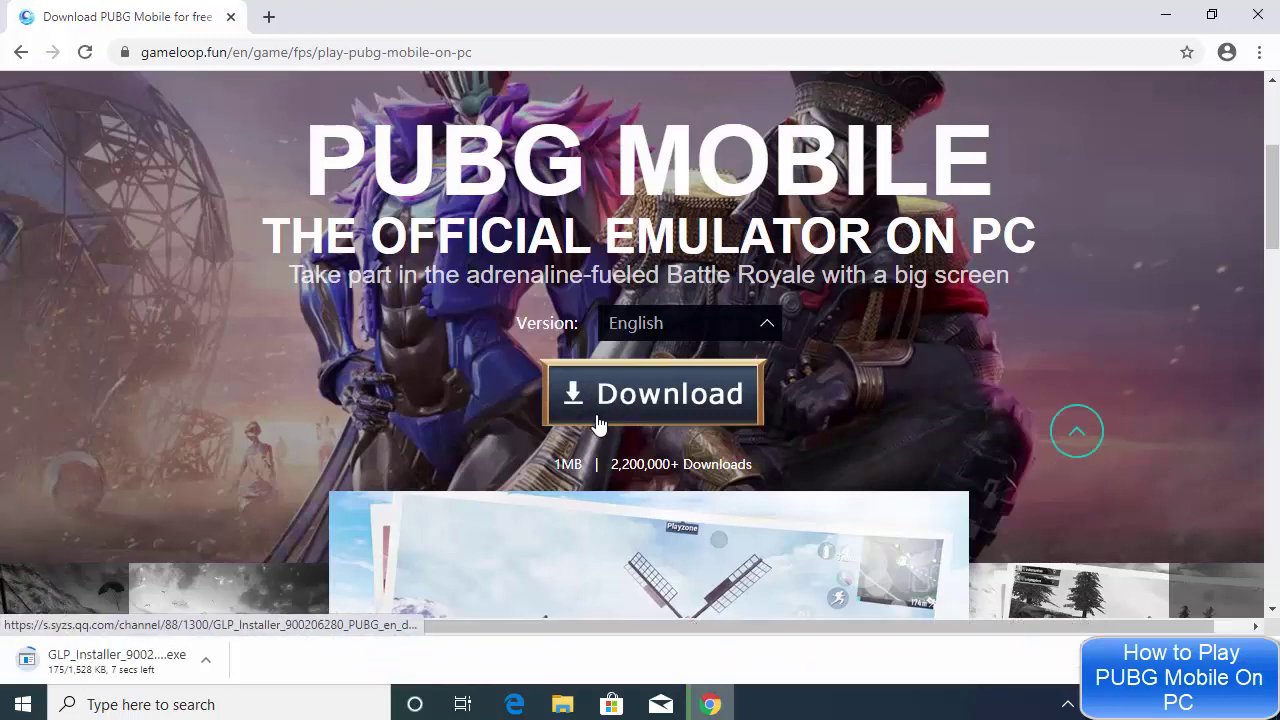
# Step: Run the downloaded GLP_Installer file, allow it to make changes to the device, and minimize the browser
pyautogui.click(130, 663)
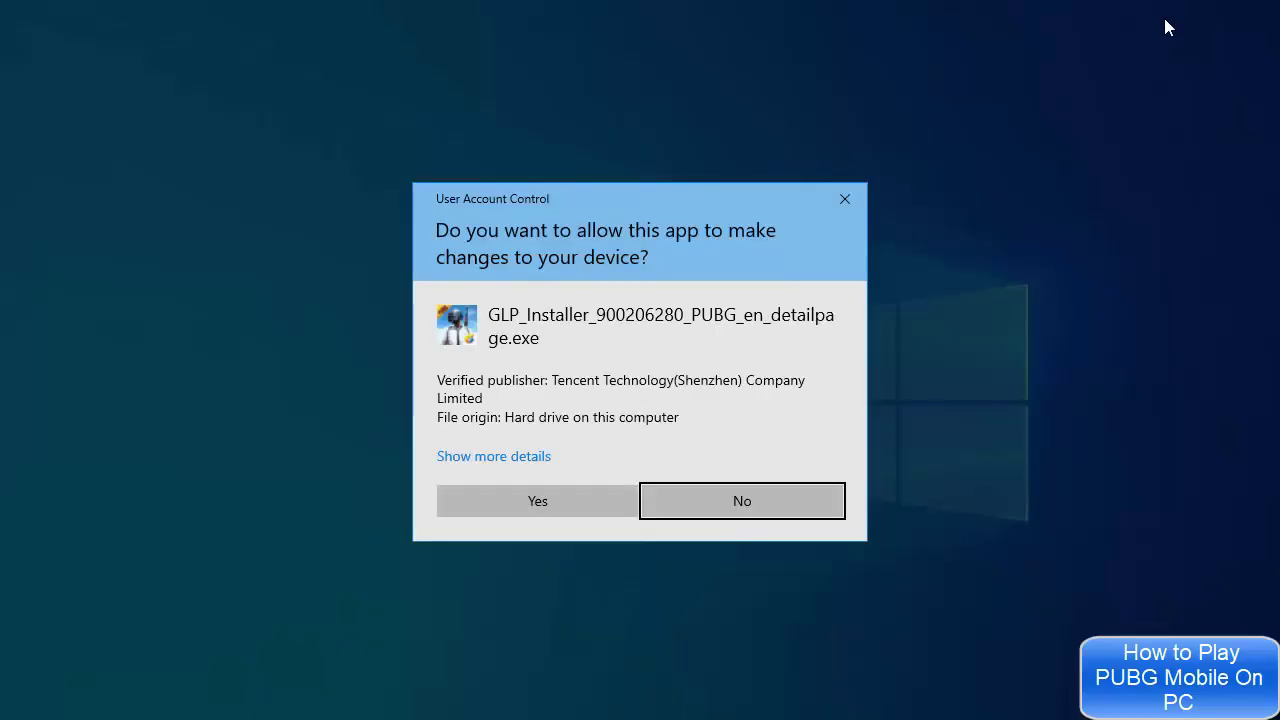
pyautogui.click(579, 490)
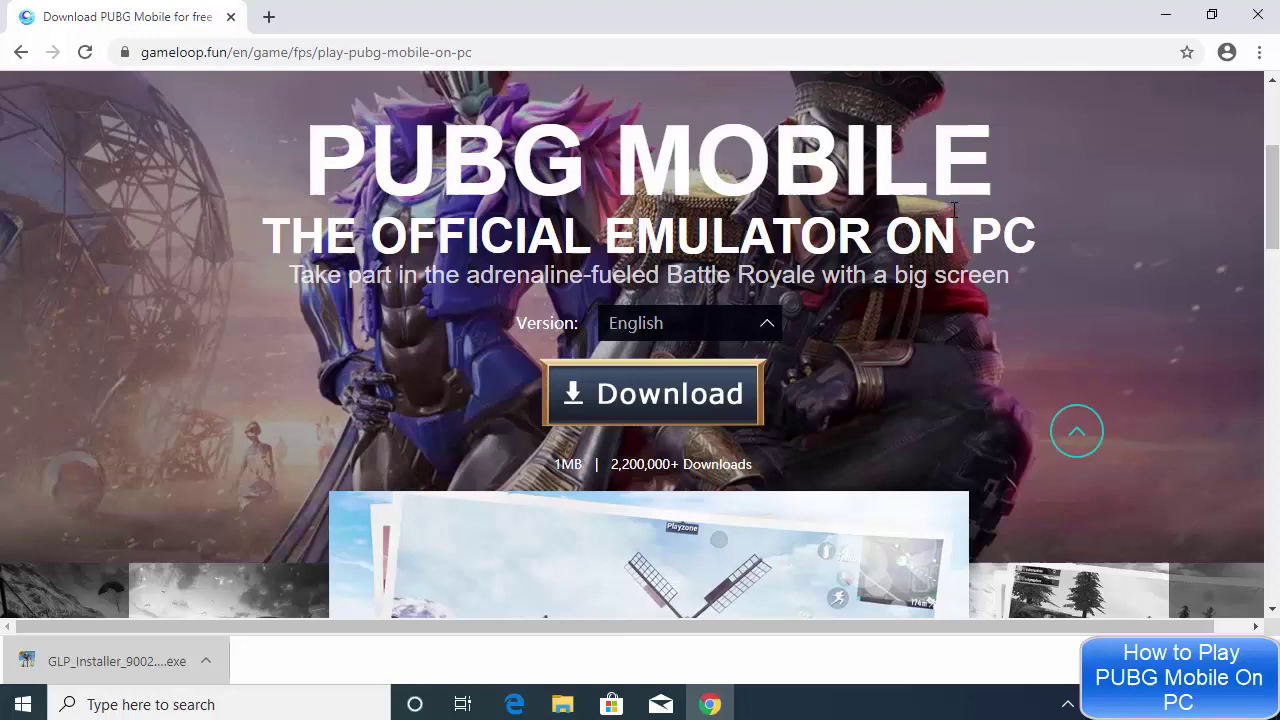
pyautogui.click(1158, 20)
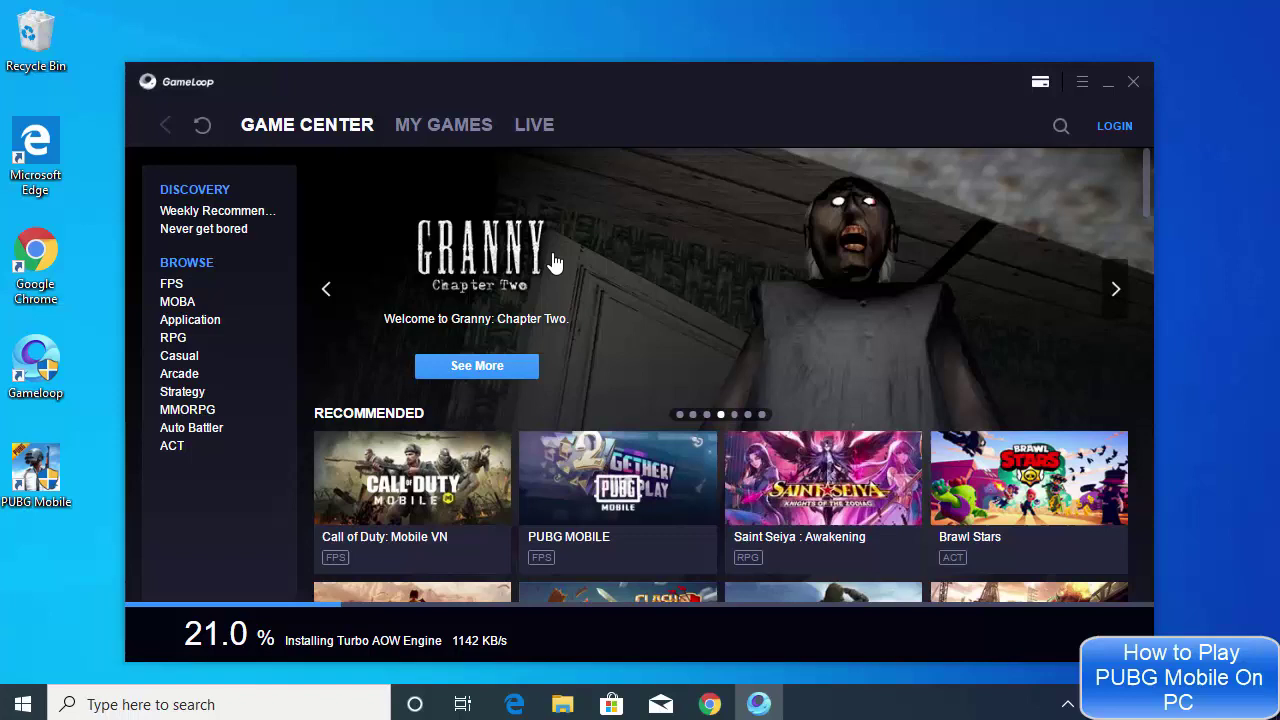
# Step: Open PUBG MOBILE from the recommended games in Gameloop and examine its summary and system requirements
pyautogui.scroll(-1, 551, 258)
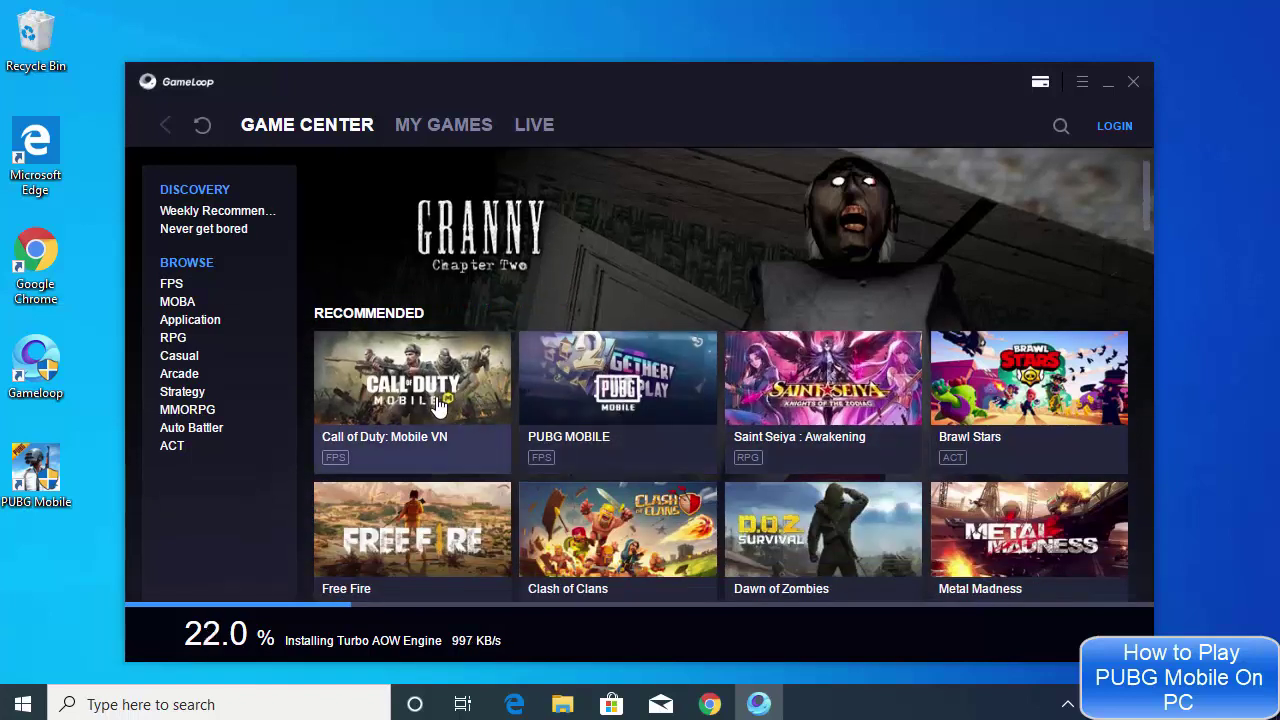
pyautogui.click(620, 380)
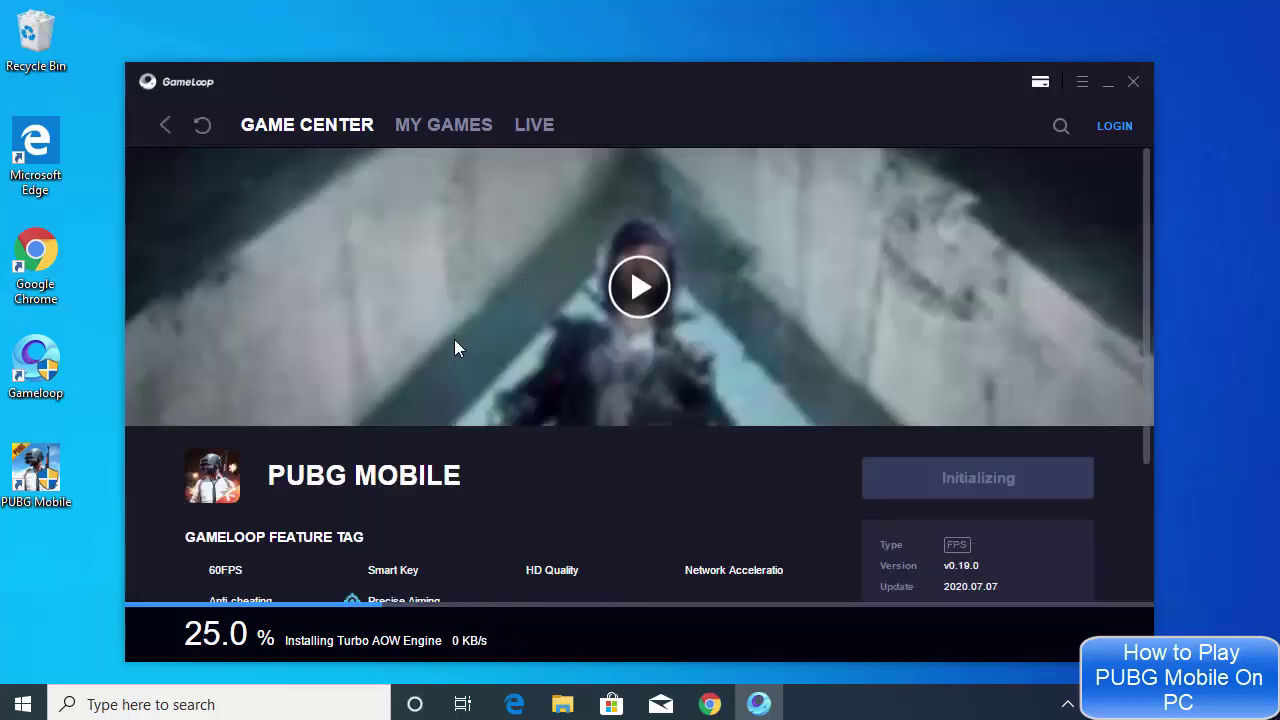
pyautogui.scroll(-1, 624, 345)
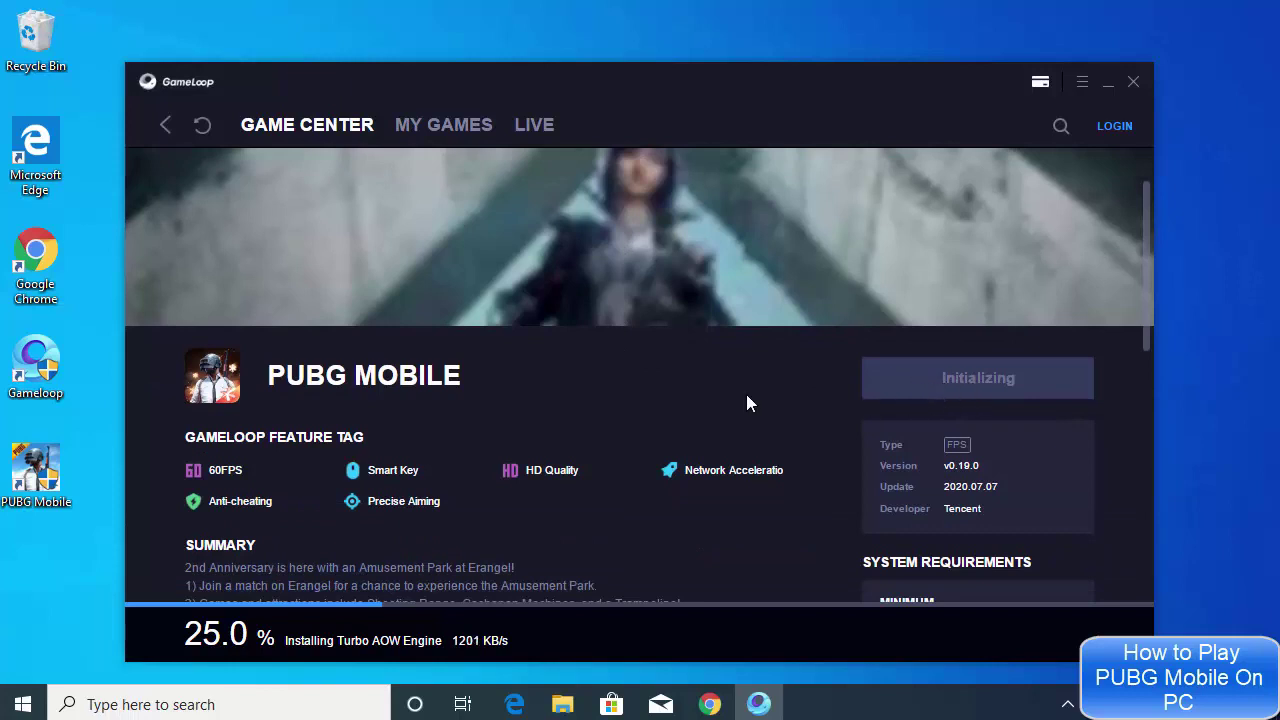
pyautogui.scroll(-2, 993, 387)
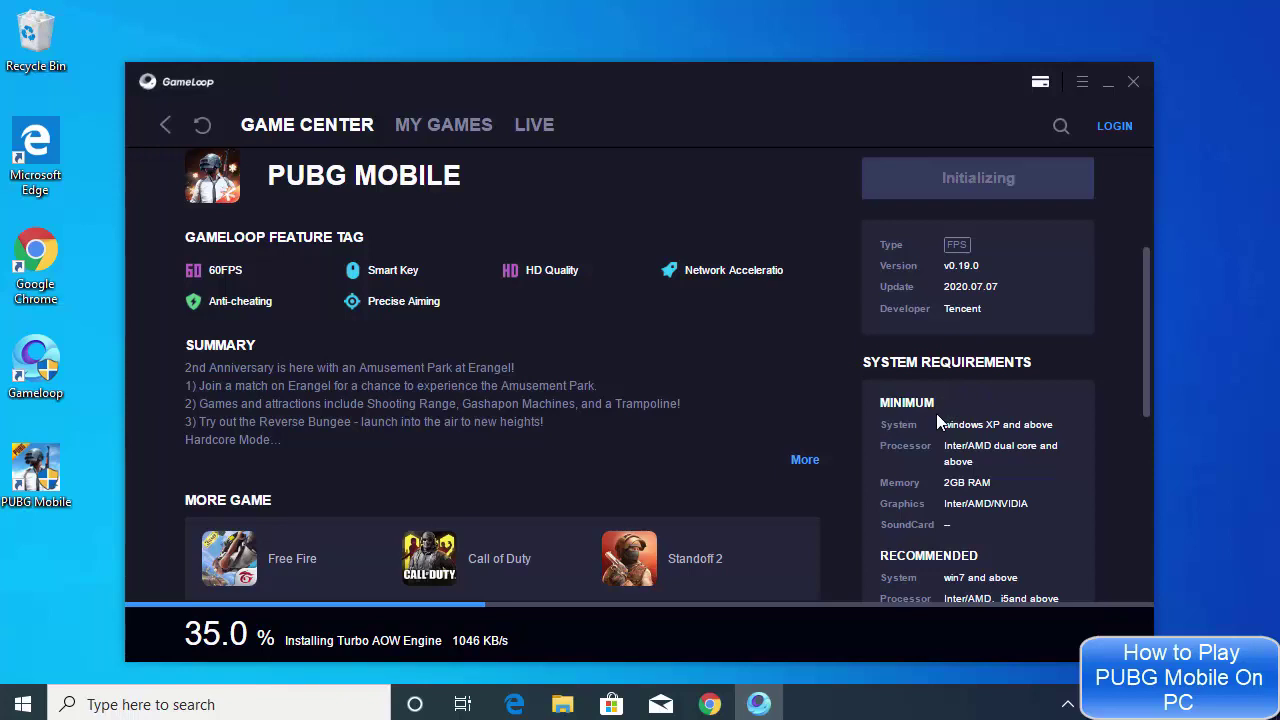
pyautogui.scroll(-1, 937, 415)
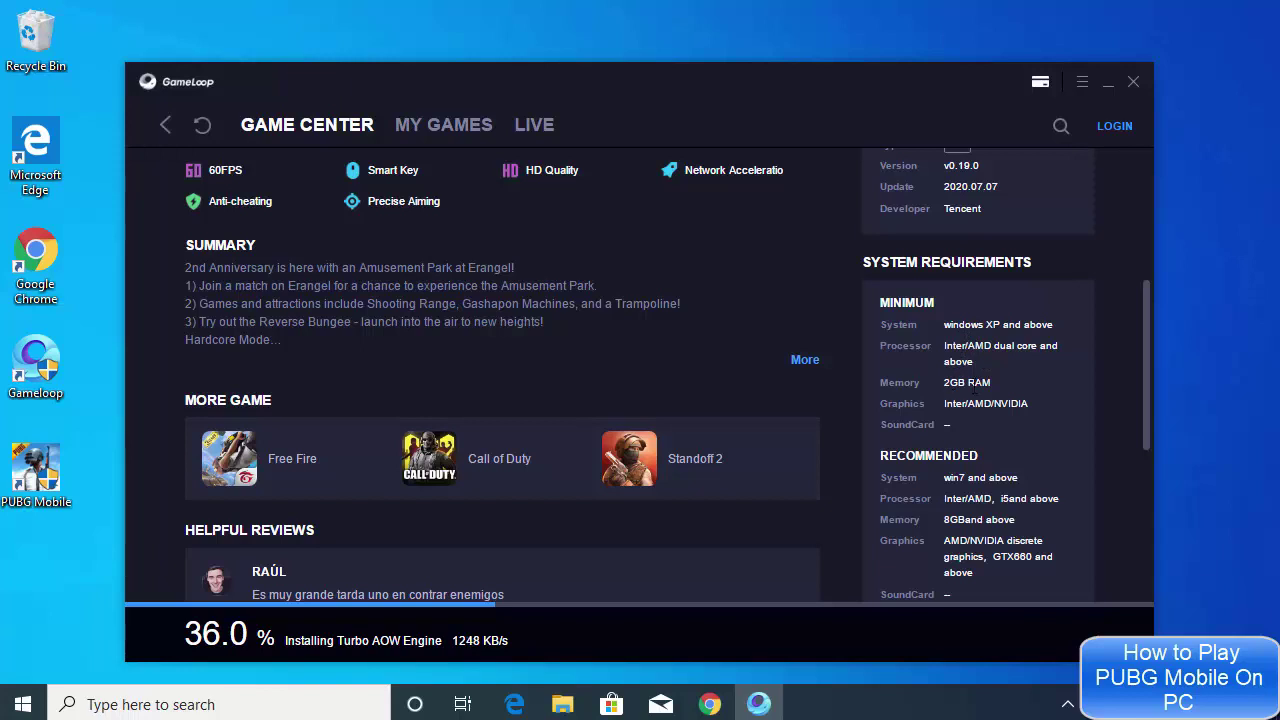
pyautogui.scroll(-1, 965, 395)
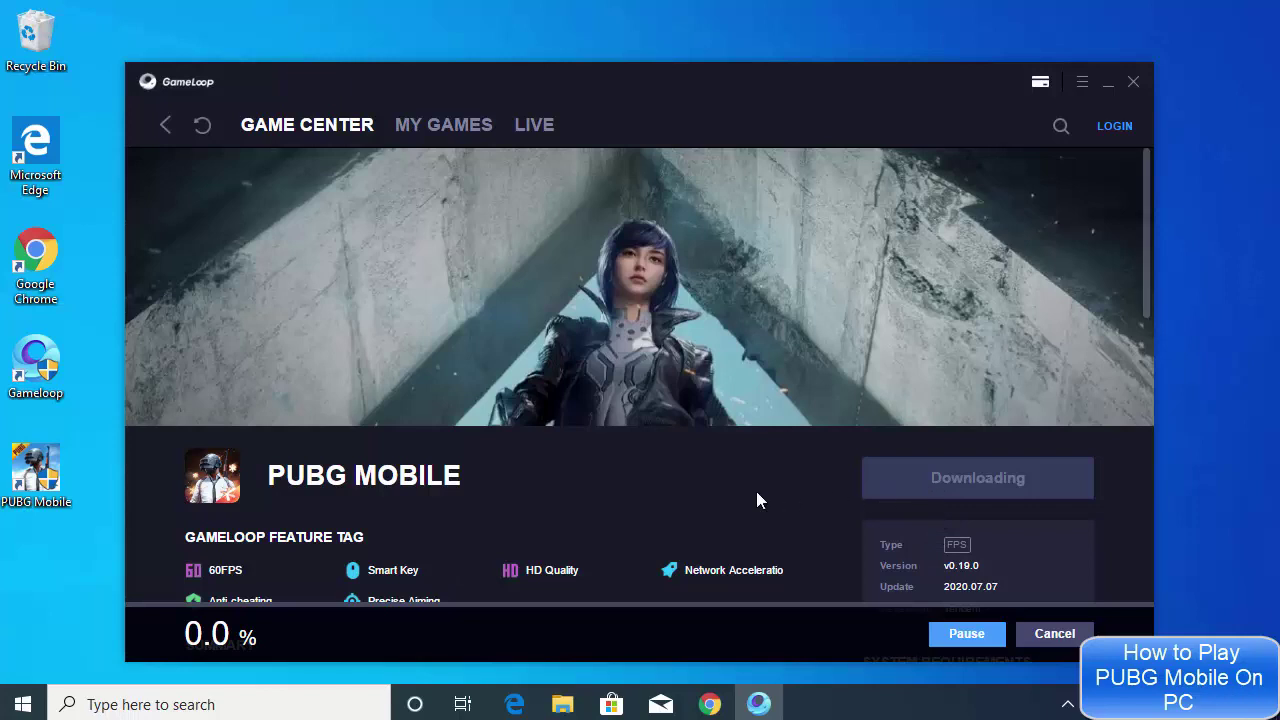
pyautogui.scroll(-1, 756, 500)
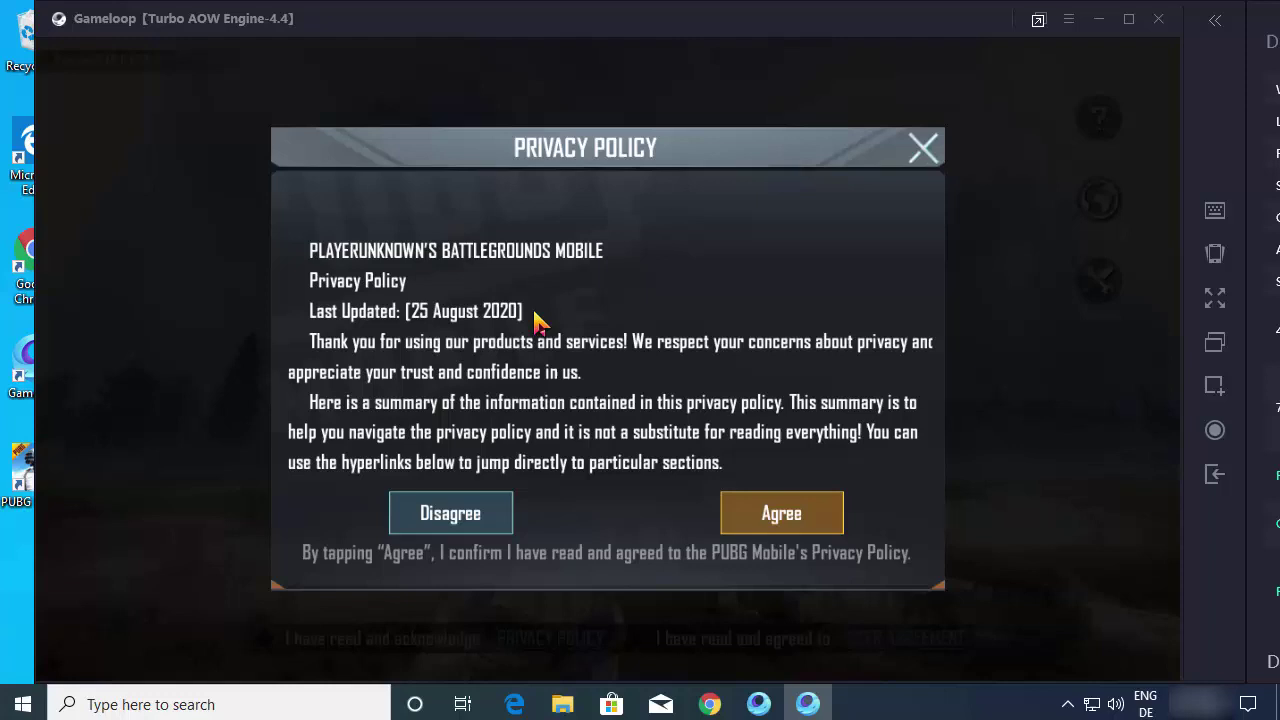
# Step: Agree to PUBG Mobile's privacy policy and log in with the Play Games method
pyautogui.click(790, 514)
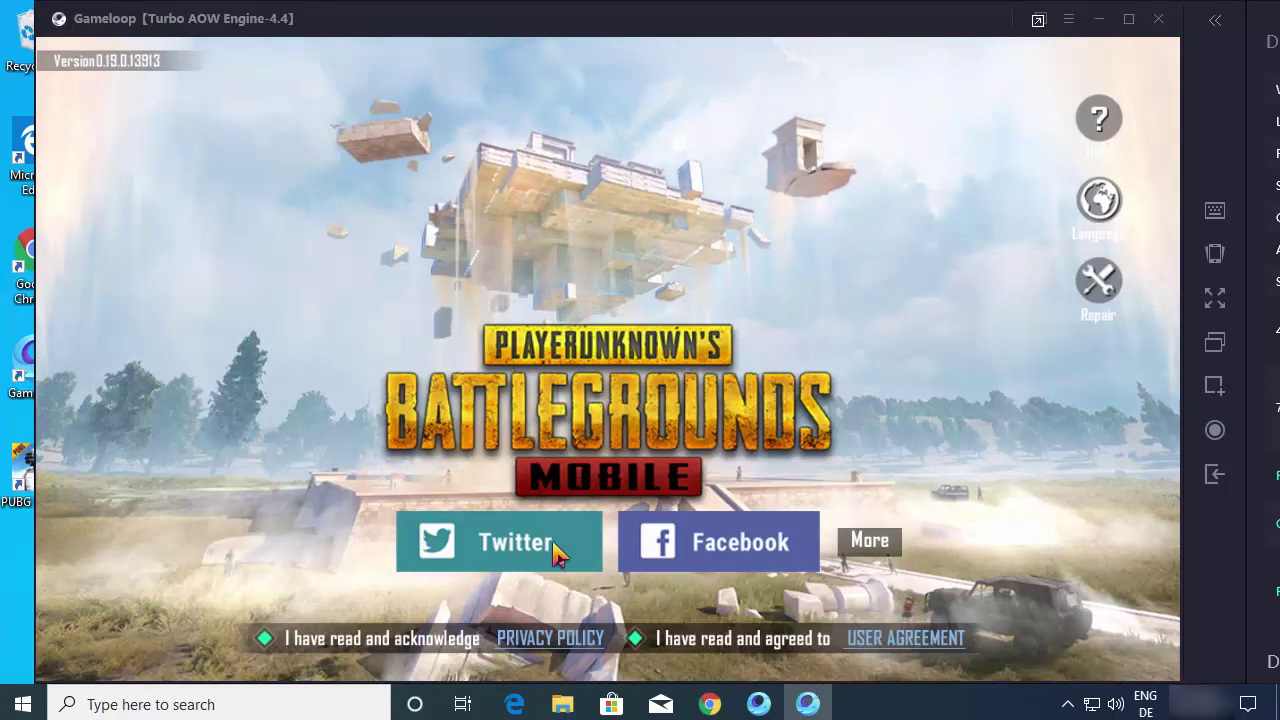
pyautogui.click(884, 546)
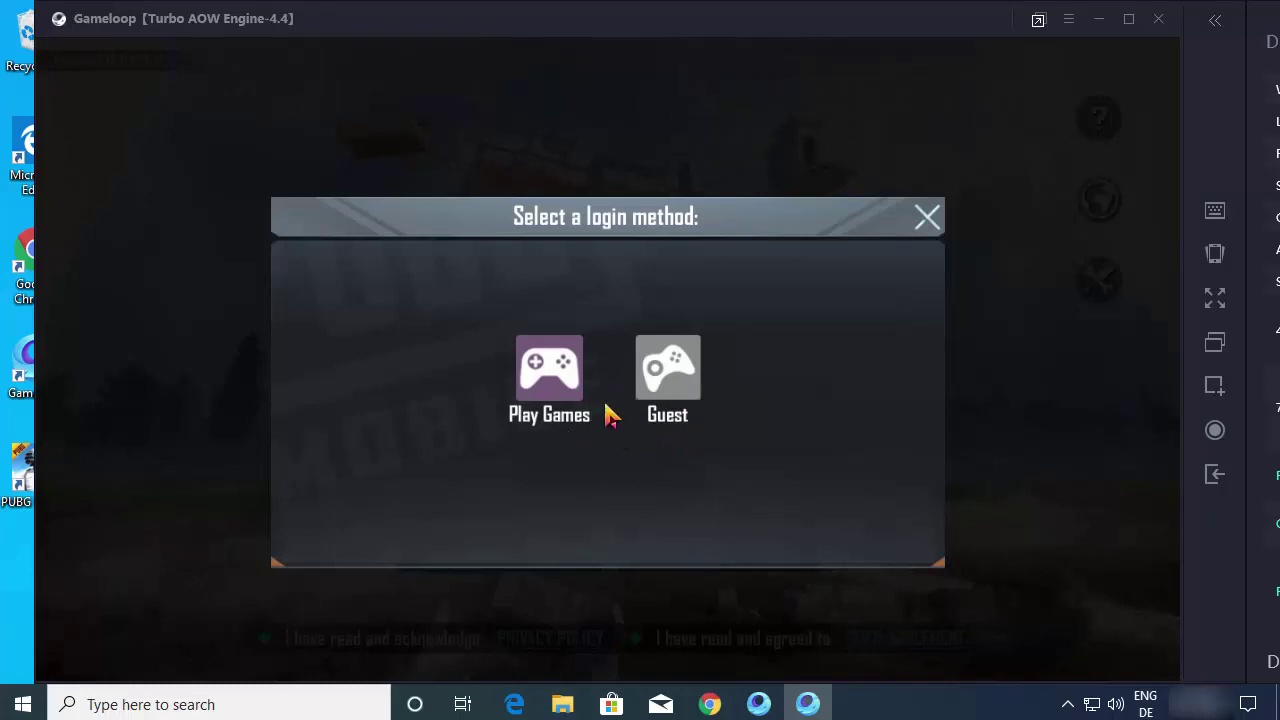
pyautogui.click(547, 386)
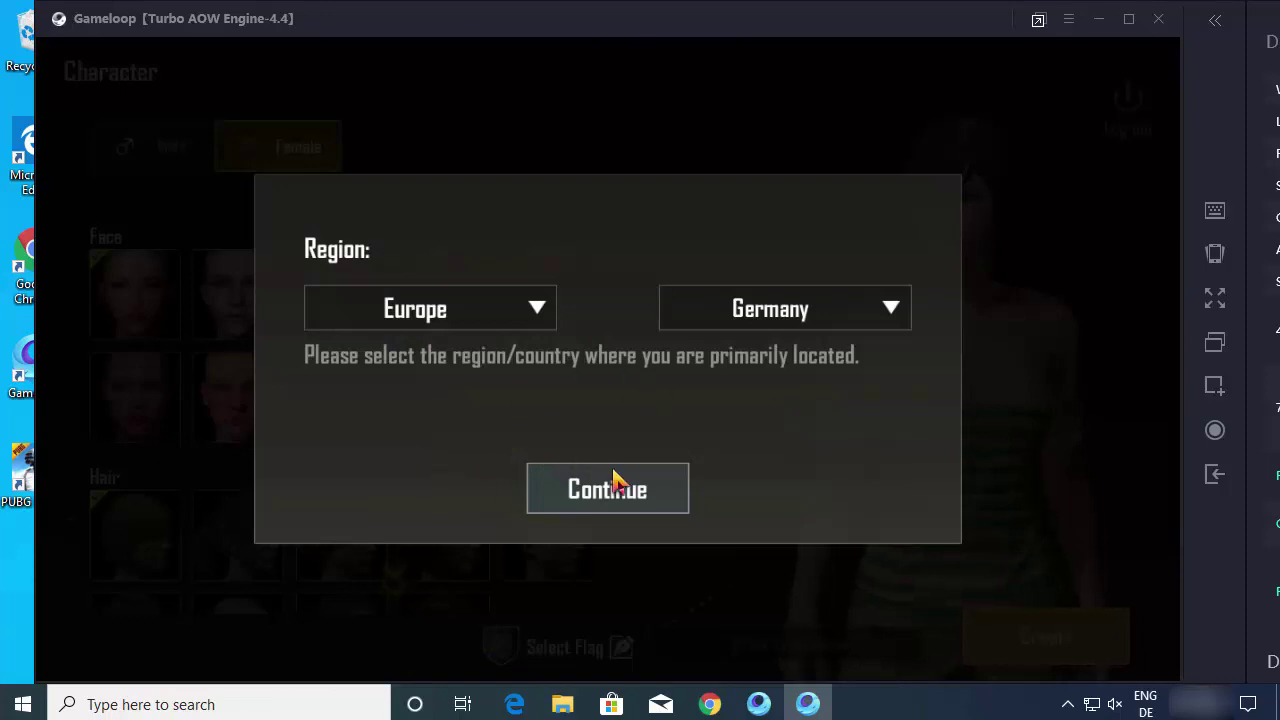
# Step: Confirm Europe and Germany as the region and fill in the player's date of birth
pyautogui.click(610, 495)
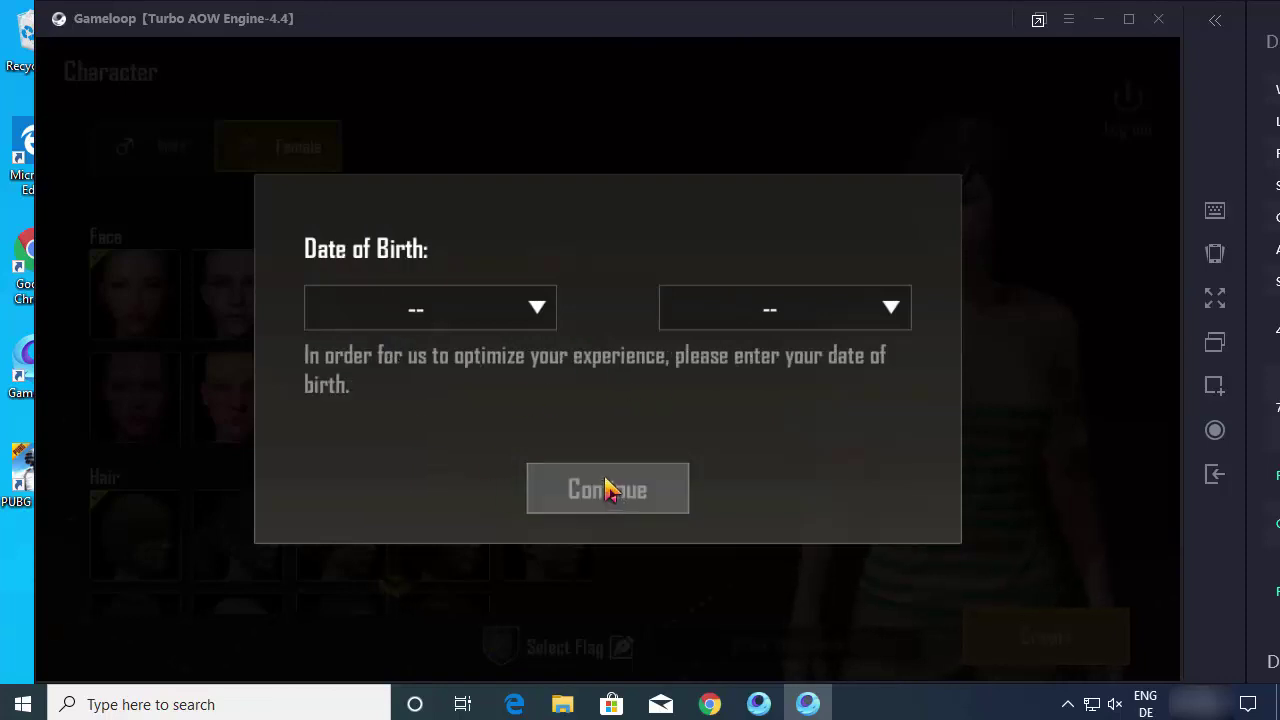
pyautogui.click(505, 308)
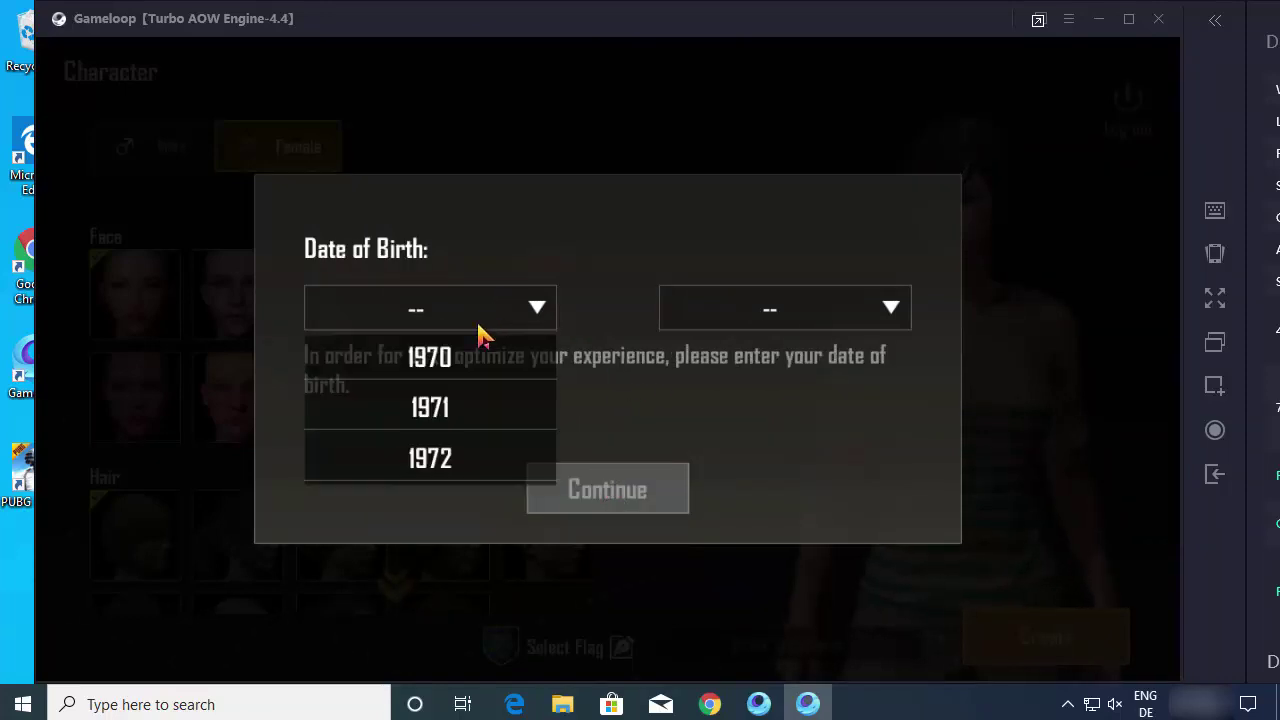
pyautogui.click(447, 462)
pyautogui.click(744, 318)
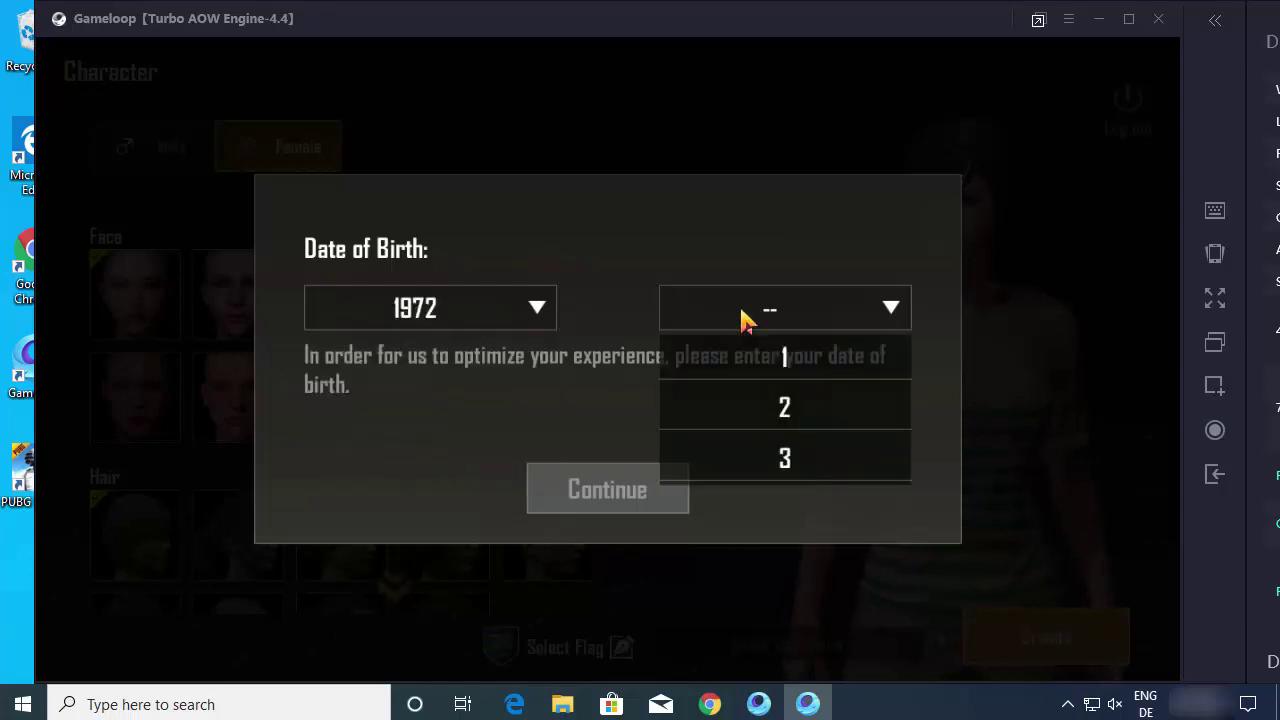
pyautogui.click(760, 462)
pyautogui.click(619, 508)
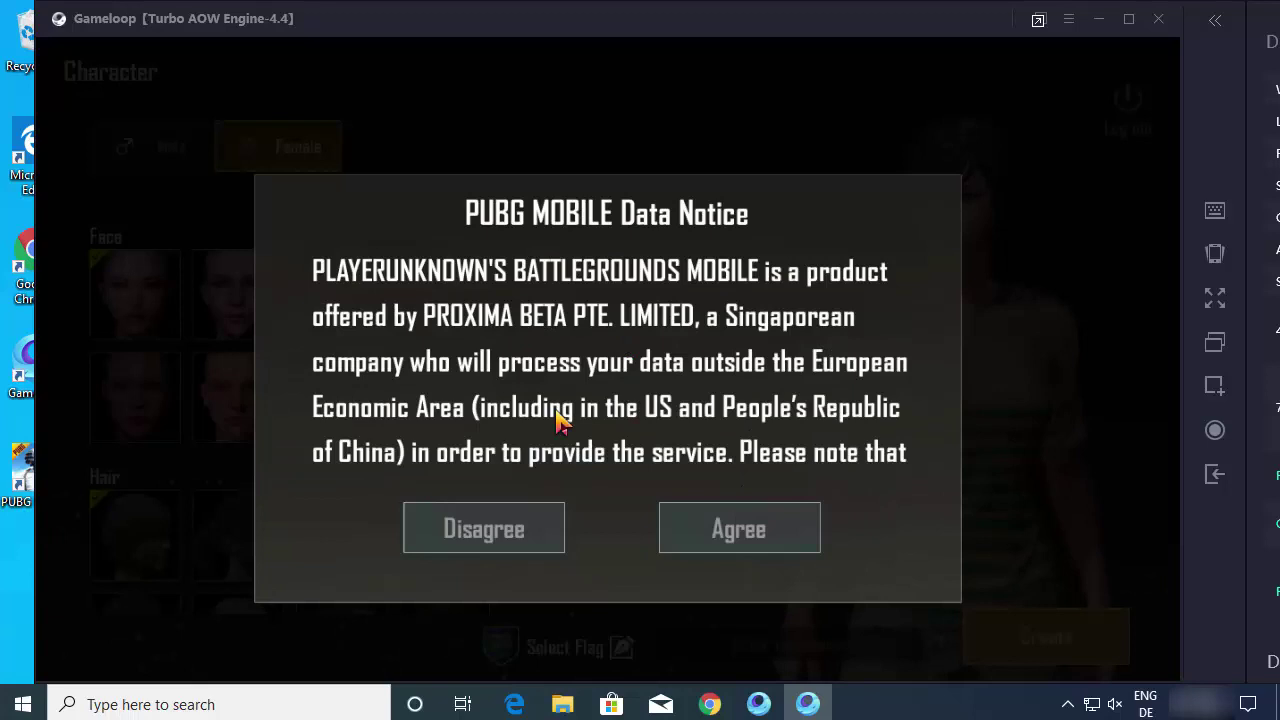
# Step: Agree to the data notice and create a male character with the nickname fsgfgsgfsfgs
pyautogui.click(716, 532)
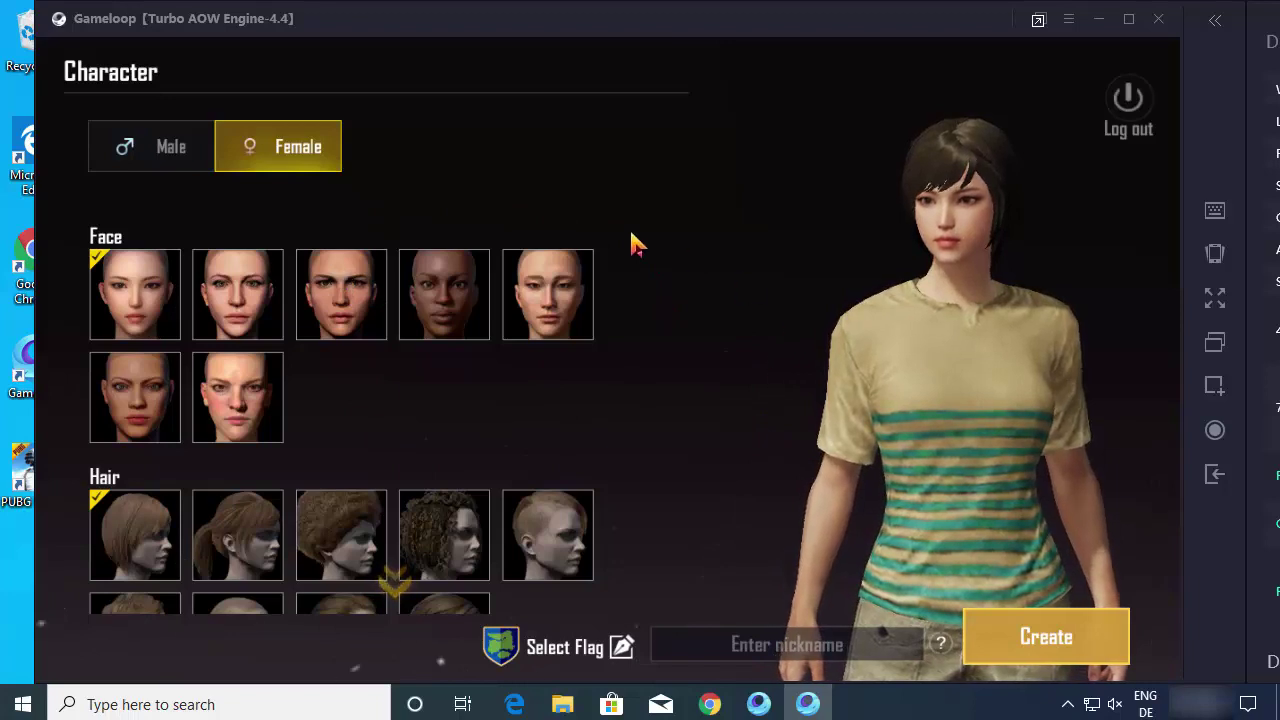
pyautogui.click(160, 152)
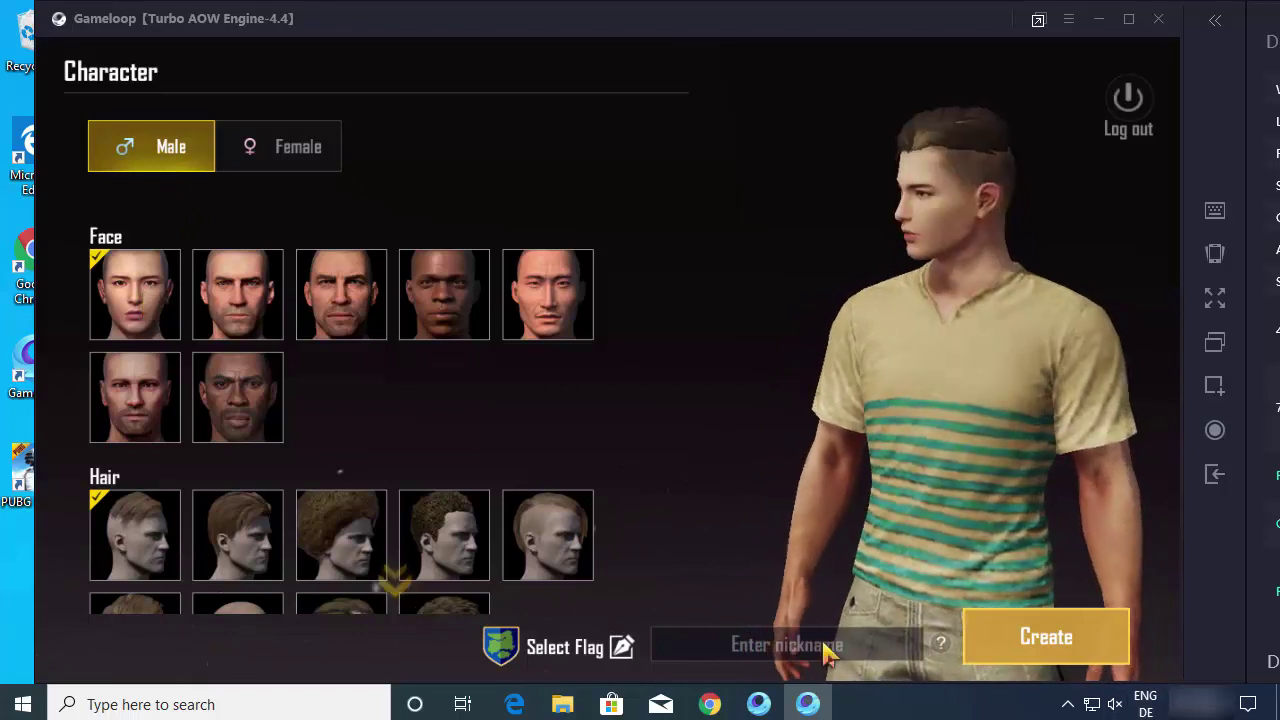
pyautogui.click(788, 652)
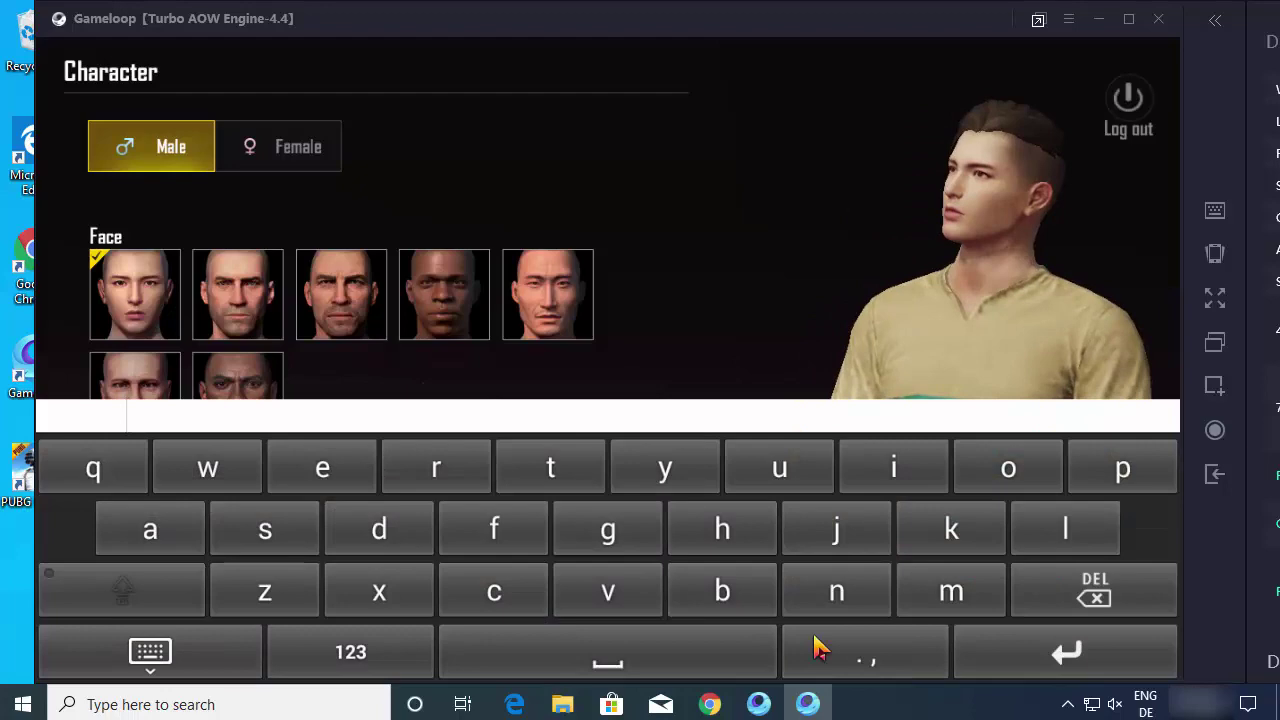
pyautogui.write('fsgfgsgfsfgs')
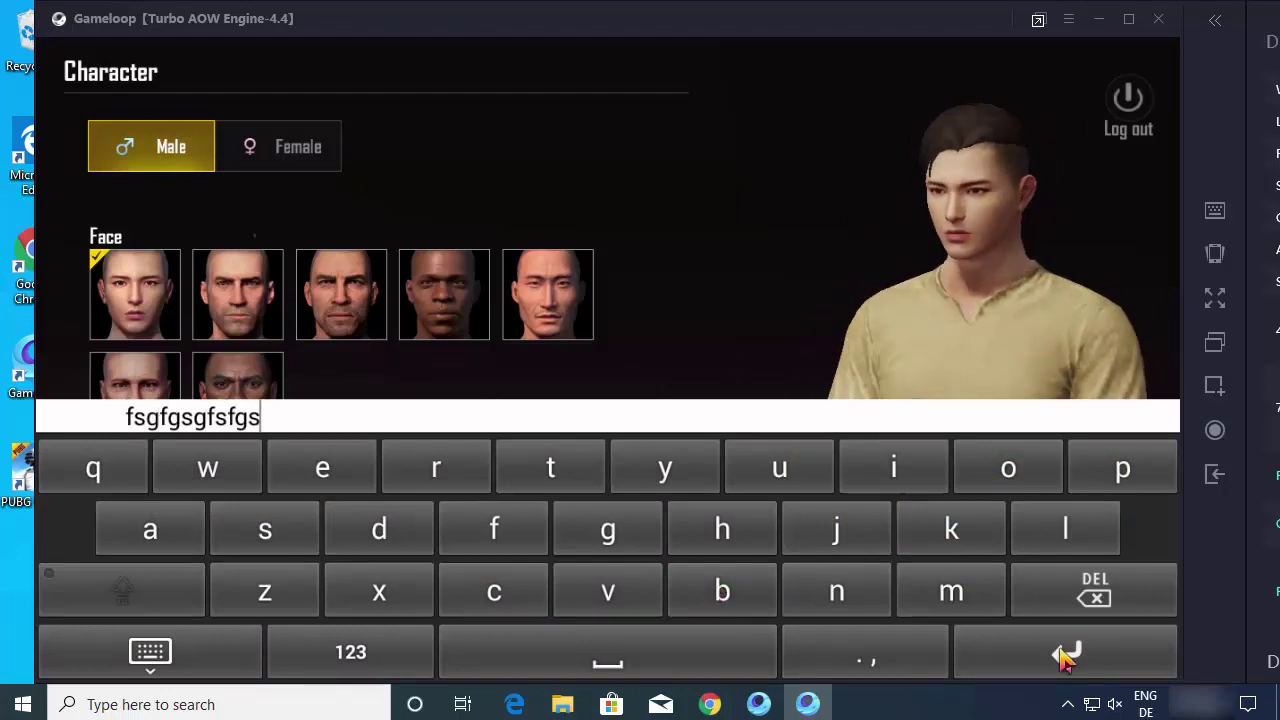
pyautogui.click(1068, 655)
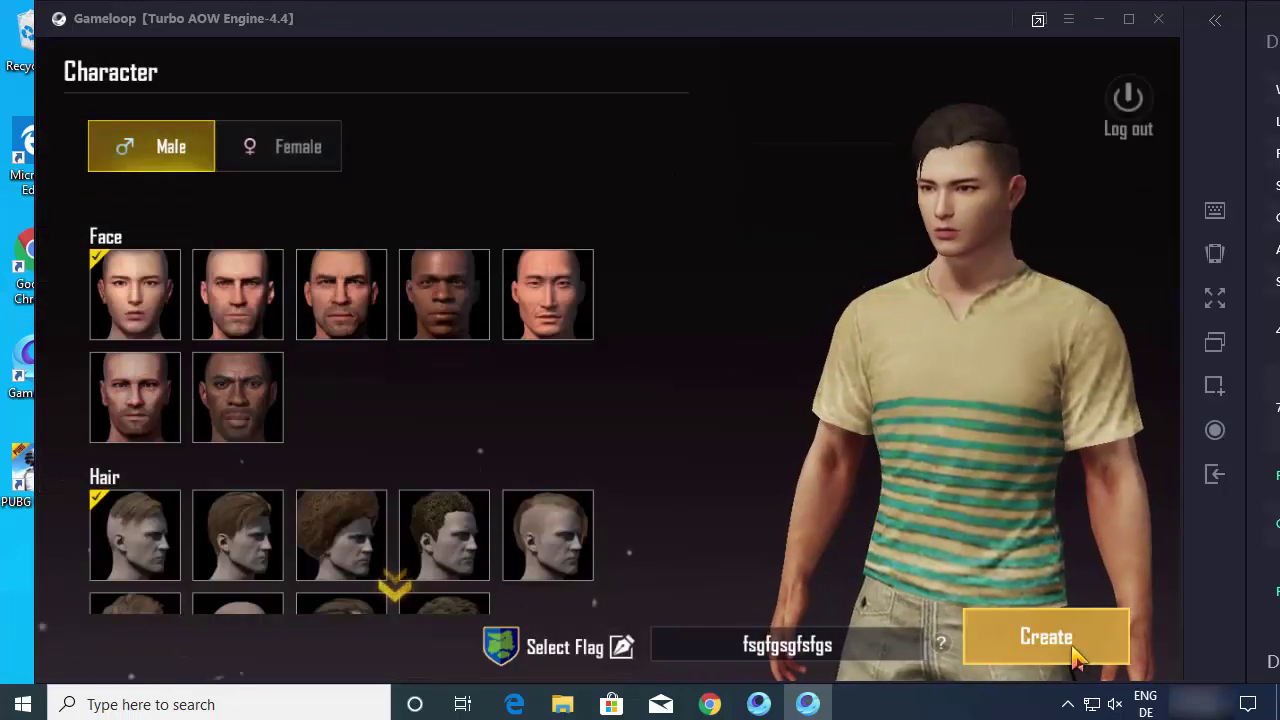
pyautogui.click(1047, 638)
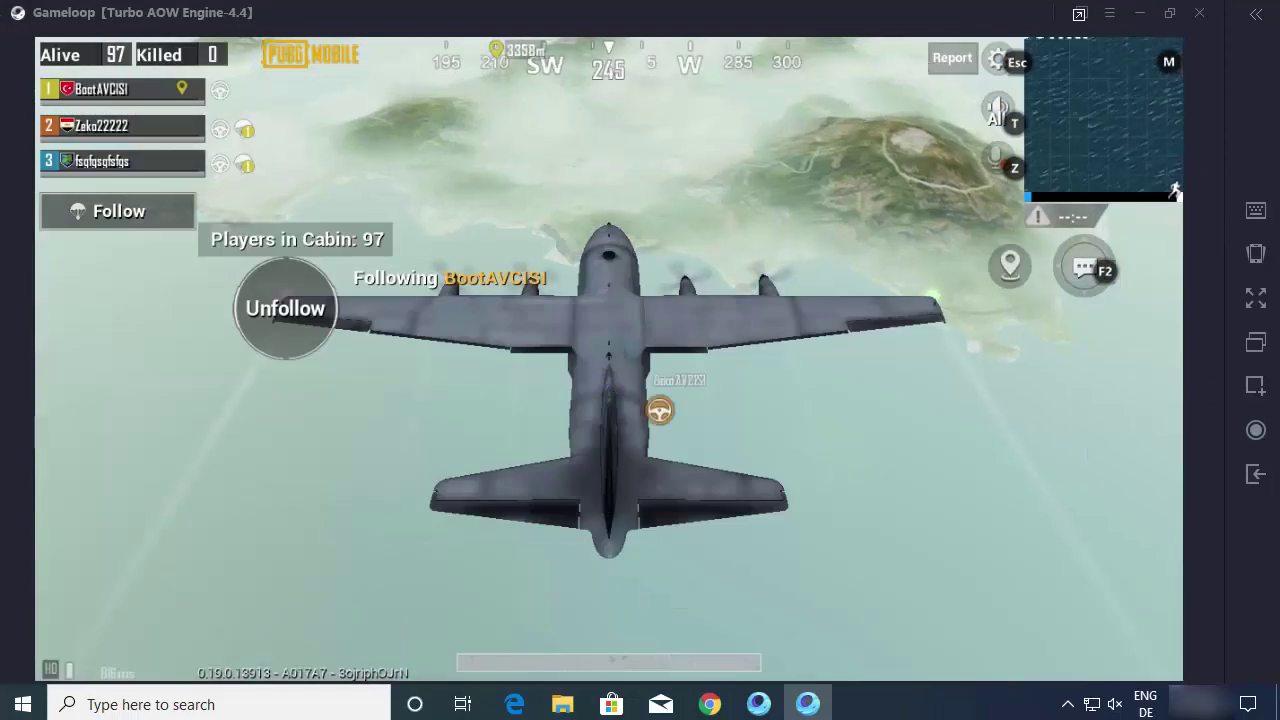